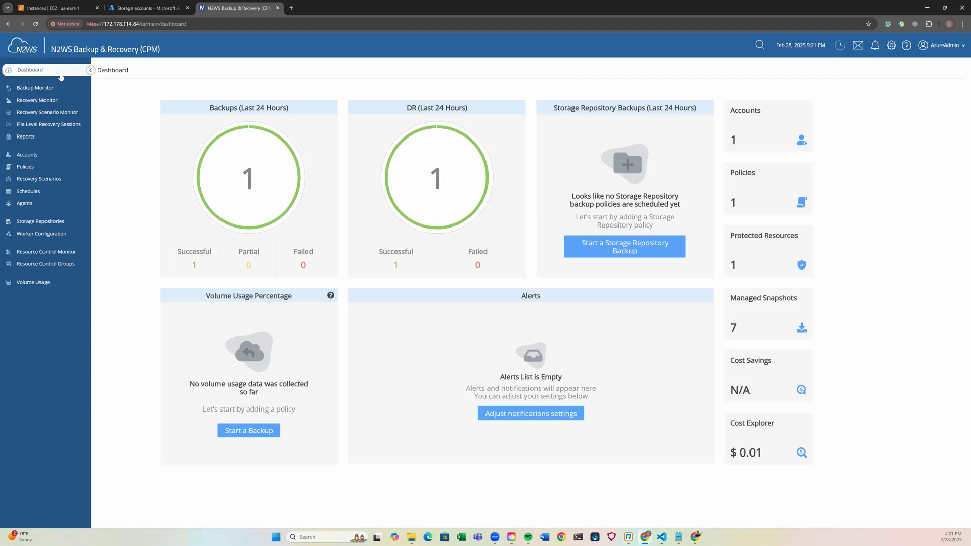
Step: Create a new Azure policy named DiskDemo_LC_CR_SA and assign it the Daily schedule
left_click(59, 165)
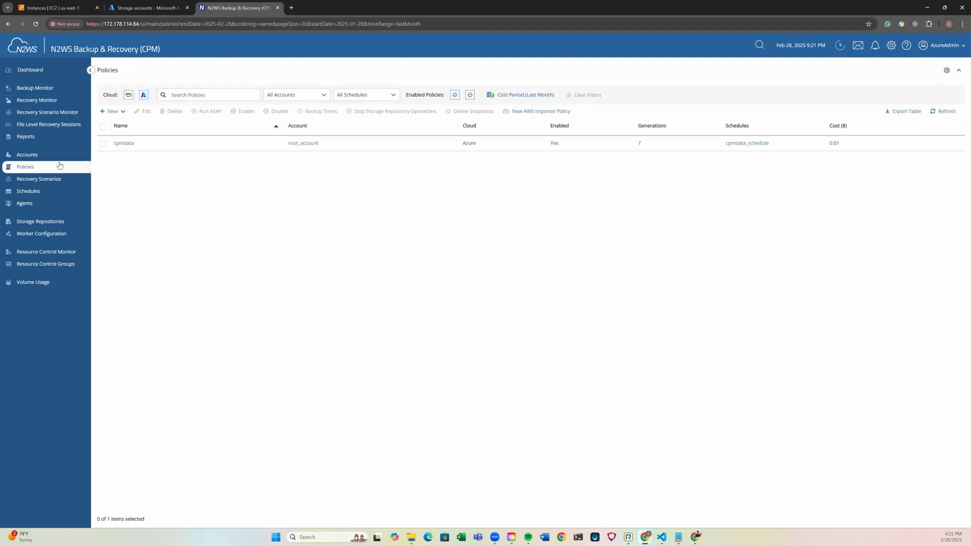
left_click(111, 110)
left_click(115, 123)
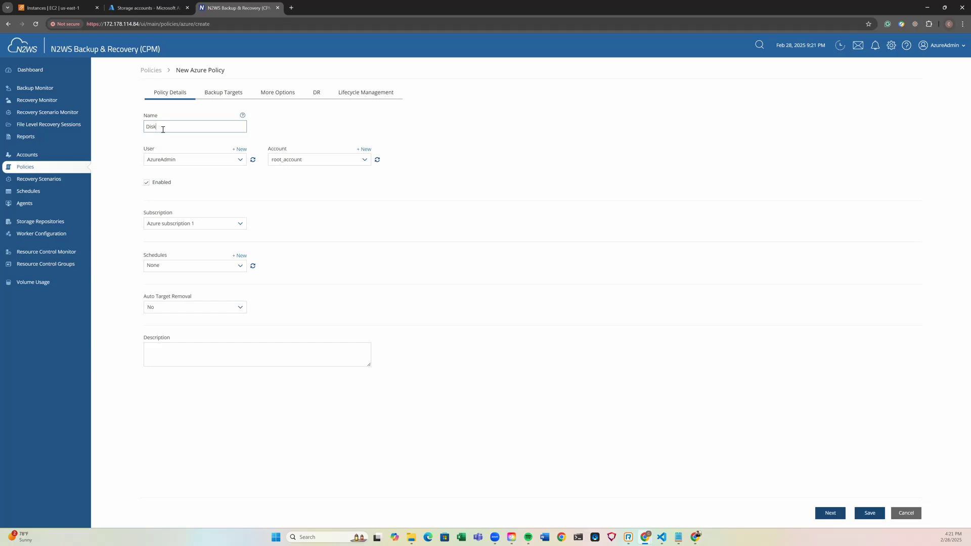
left_click(163, 129)
type("DiskDemo_LC_CR_SA")
left_click(241, 266)
left_click(154, 319)
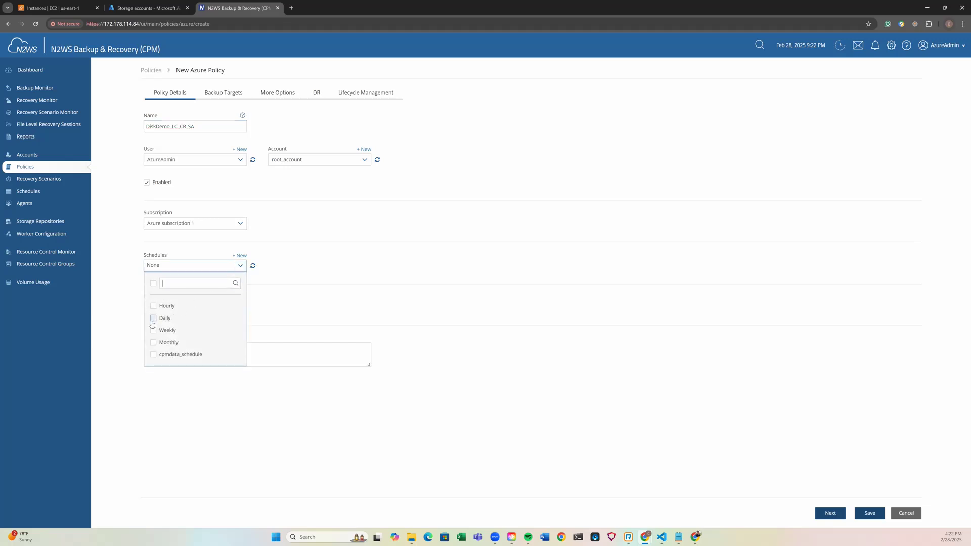
left_click(374, 268)
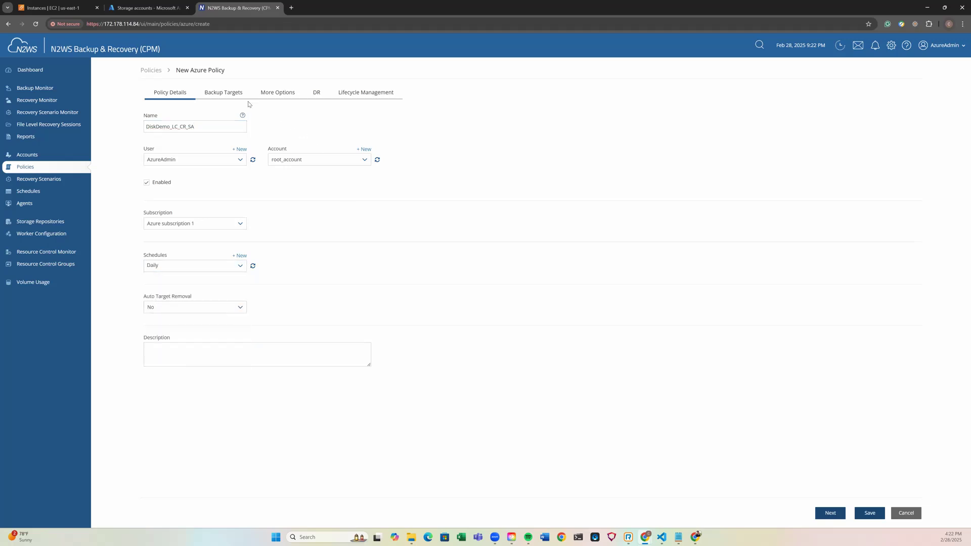
Step: Add the DemoV disk in (US) East US as a backup target of the policy
left_click(223, 98)
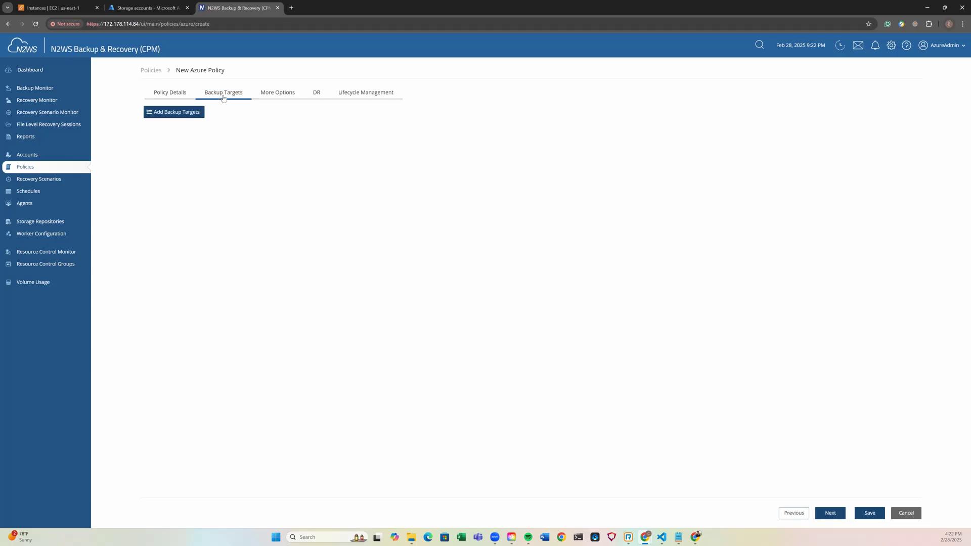
left_click(200, 112)
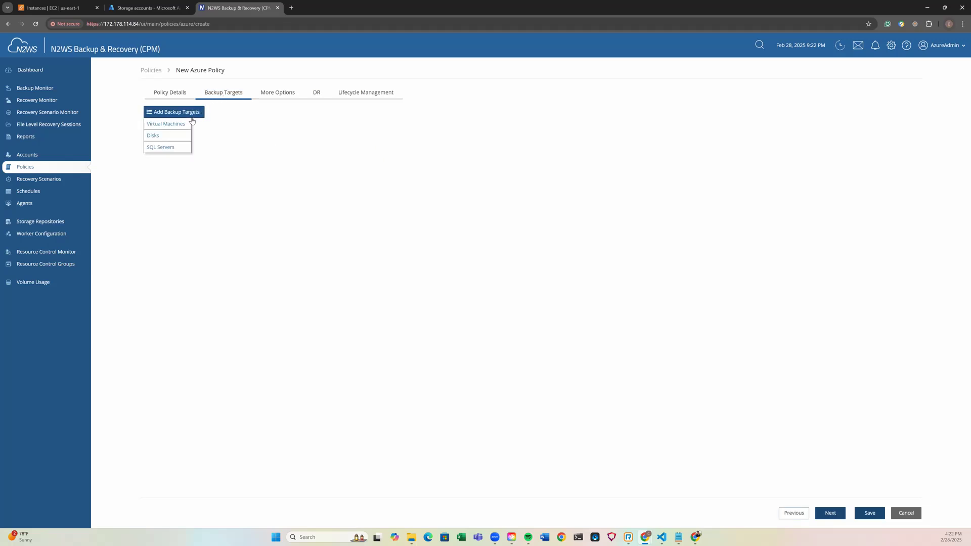
left_click(159, 142)
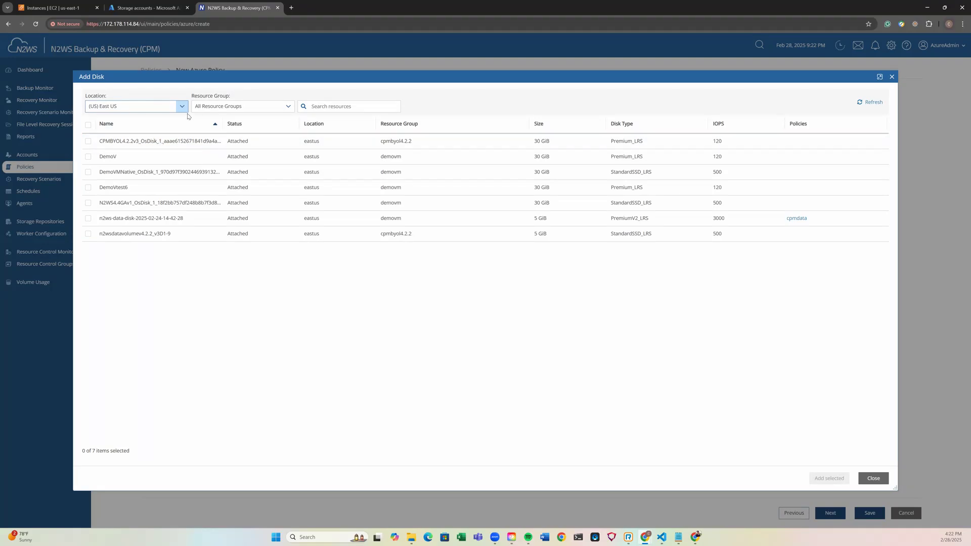
left_click(115, 157)
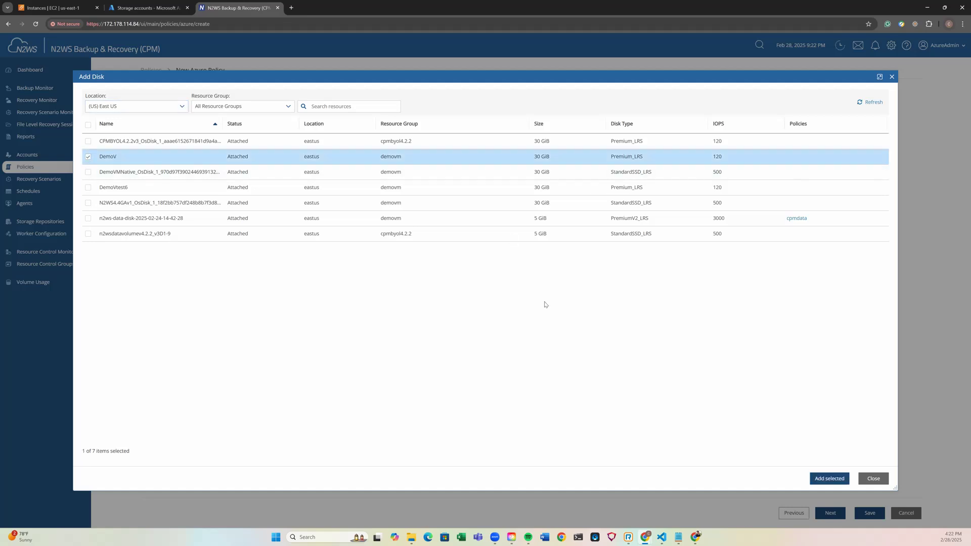
left_click(817, 479)
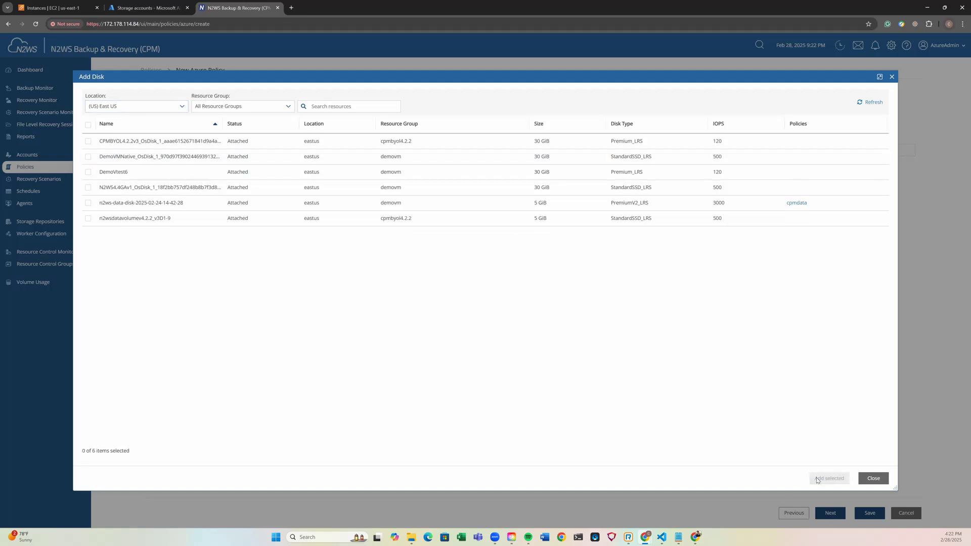
left_click(891, 80)
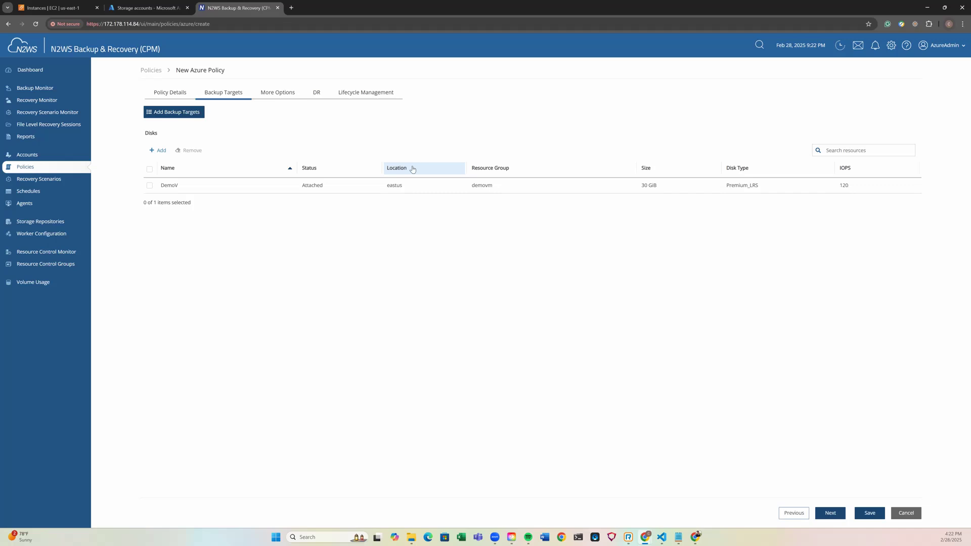
Step: Enable DR for the policy with (US) West US as the target location
left_click(317, 93)
left_click(152, 114)
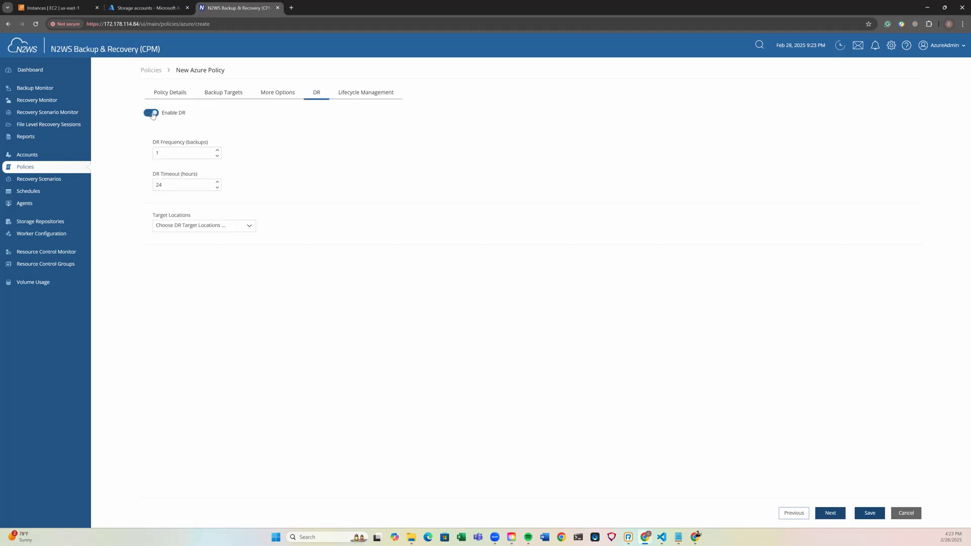
left_click(246, 227)
scroll(234, 294, "down", 5)
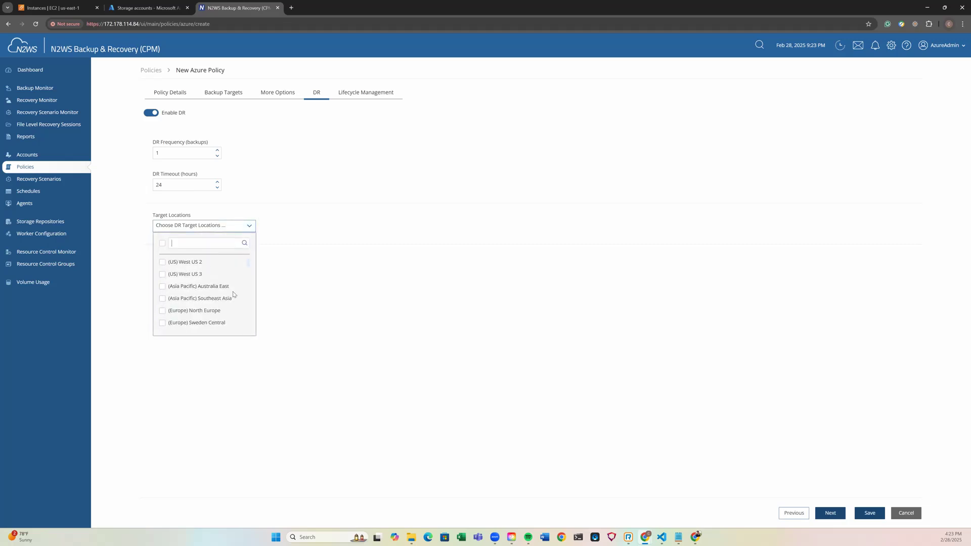
scroll(233, 295, "down", 3)
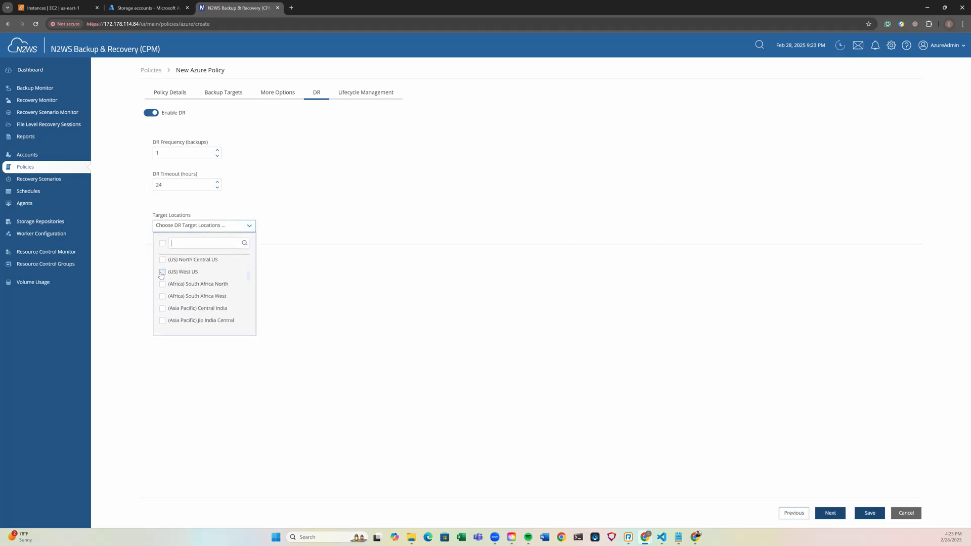
left_click(161, 273)
left_click(286, 184)
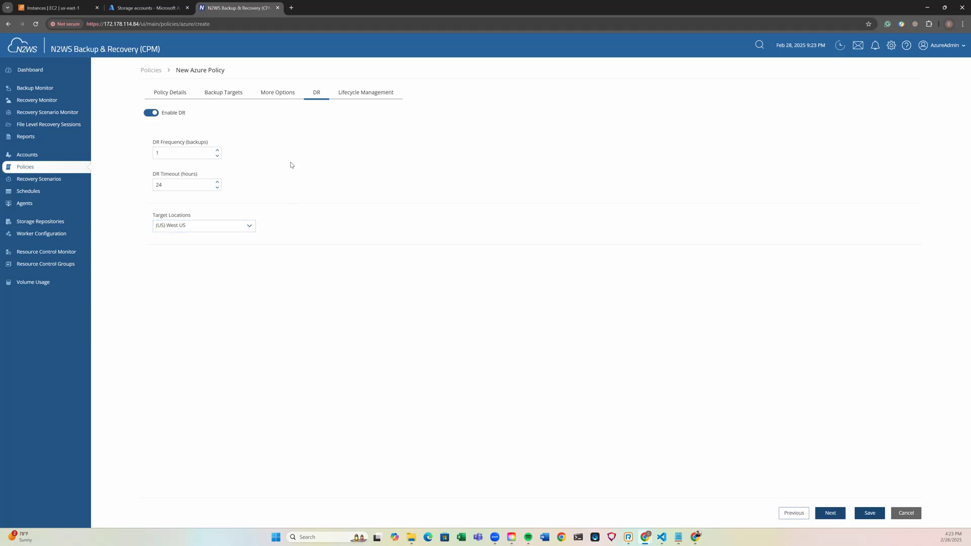
Step: Set the original snapshot retention to 30 generations and 30 days
left_click(352, 95)
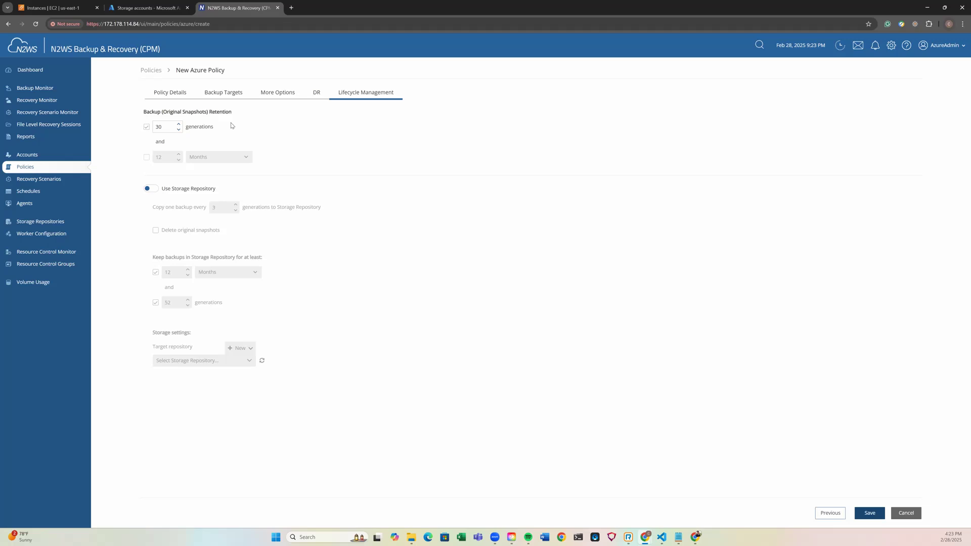
left_click_drag(166, 126, 155, 130)
left_click(147, 157)
double_click(153, 156)
type("30")
left_click(245, 157)
left_click(221, 177)
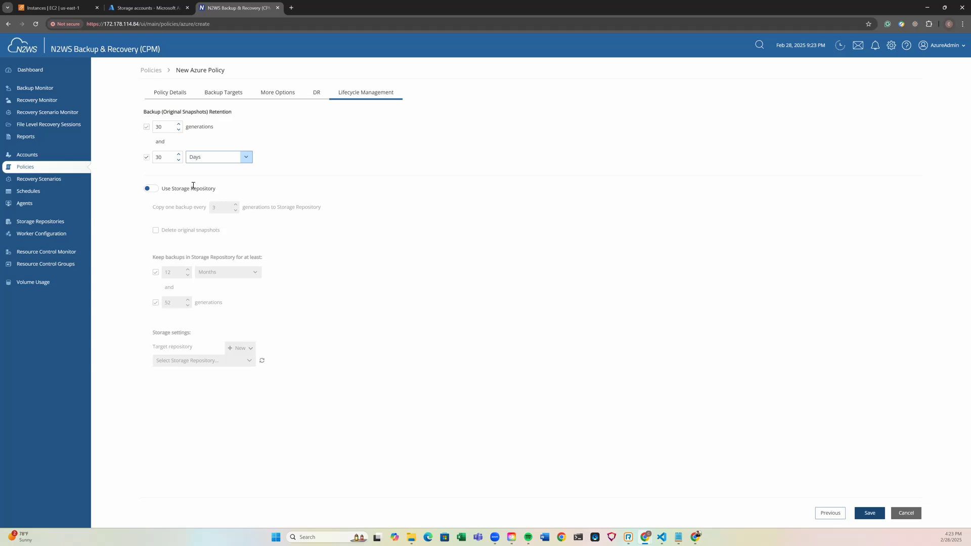
Step: Enable Storage Repository use, copying one backup every 30 generations and keeping backups for 6 months with the generations minimum turned off
left_click(153, 189)
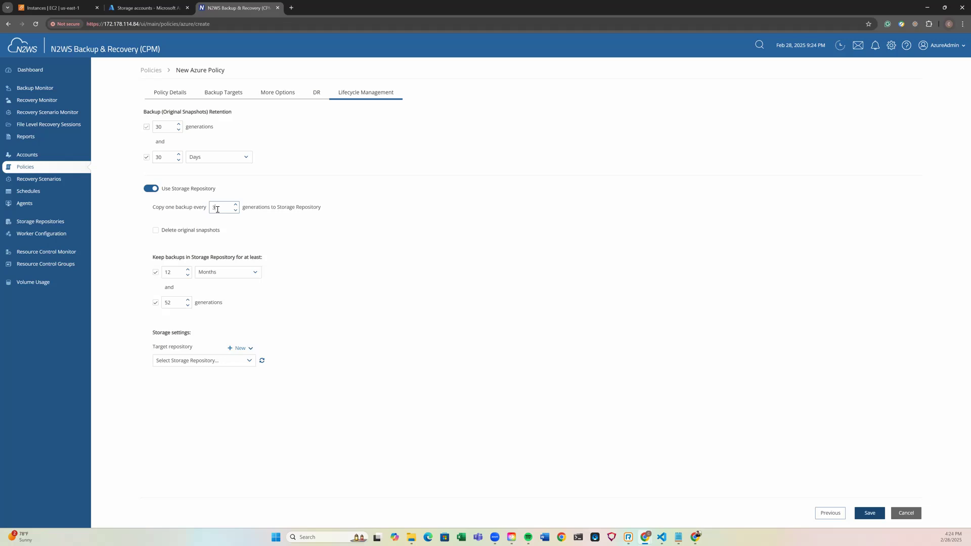
type("0")
left_click(155, 303)
double_click(163, 272)
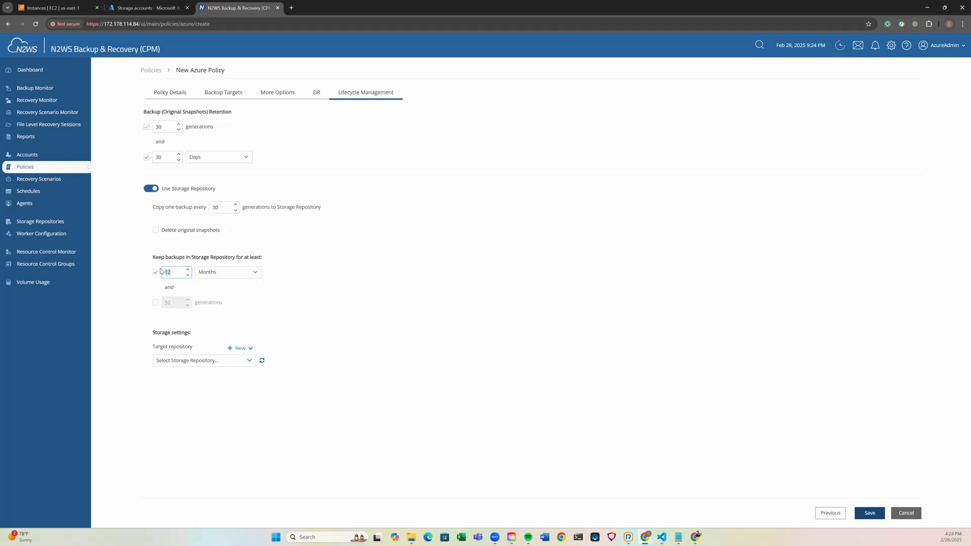
type("6")
Step: Select USWESTSA (Azure) as the target repository and save the policy
left_click(250, 360)
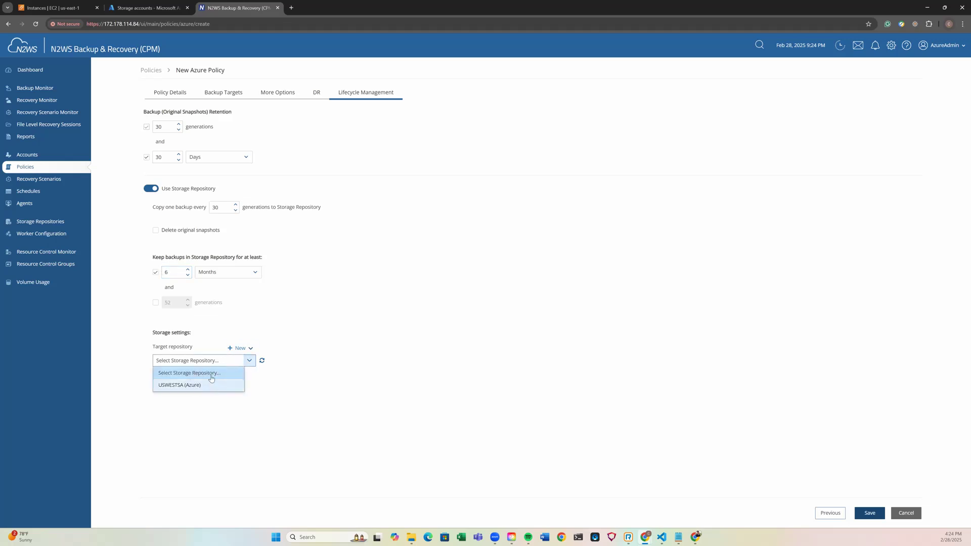
left_click(171, 386)
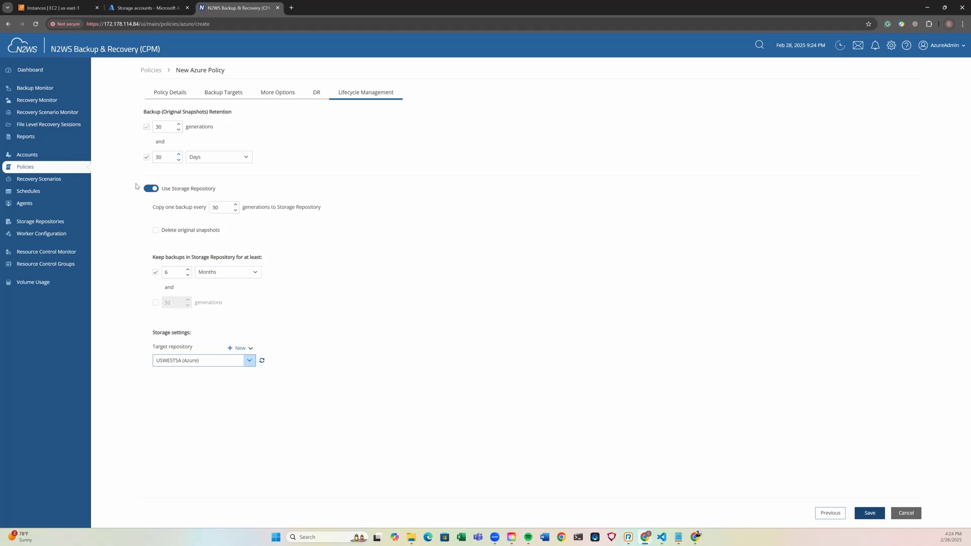
left_click(874, 512)
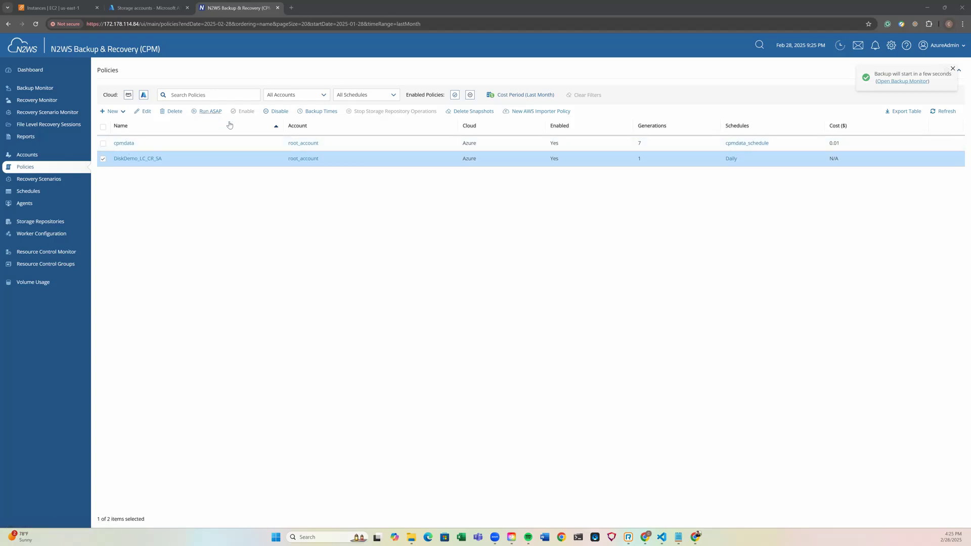
Step: Review the policy's run in the Backup Monitor, plus the snapshots list and azuresub1demovm blob containers in the Azure portal
left_click(892, 82)
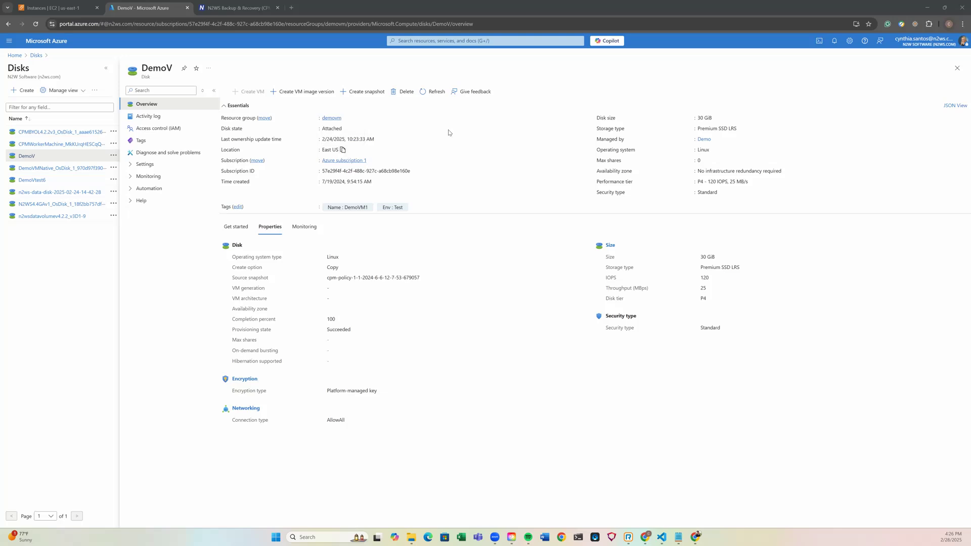
key("ctrl+Tab")
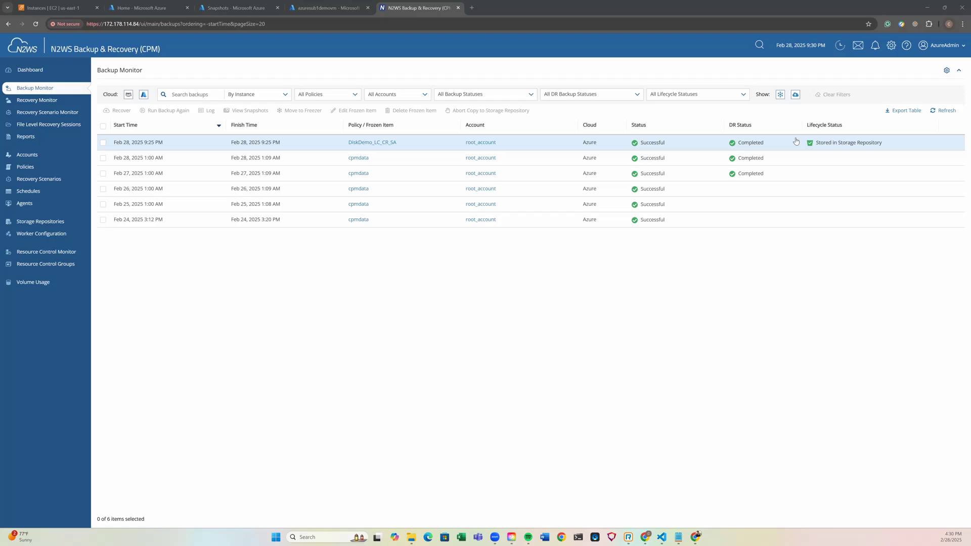
left_click(243, 8)
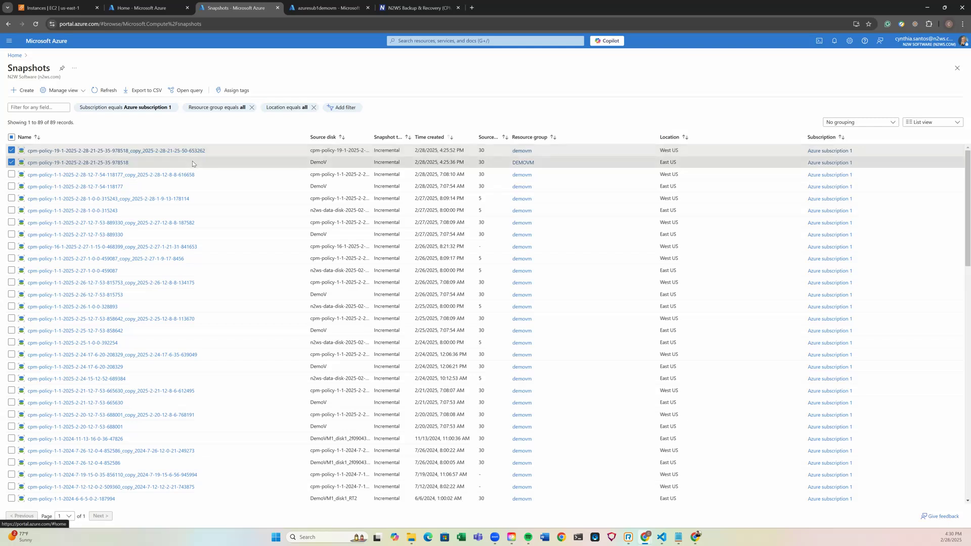
left_click(315, 11)
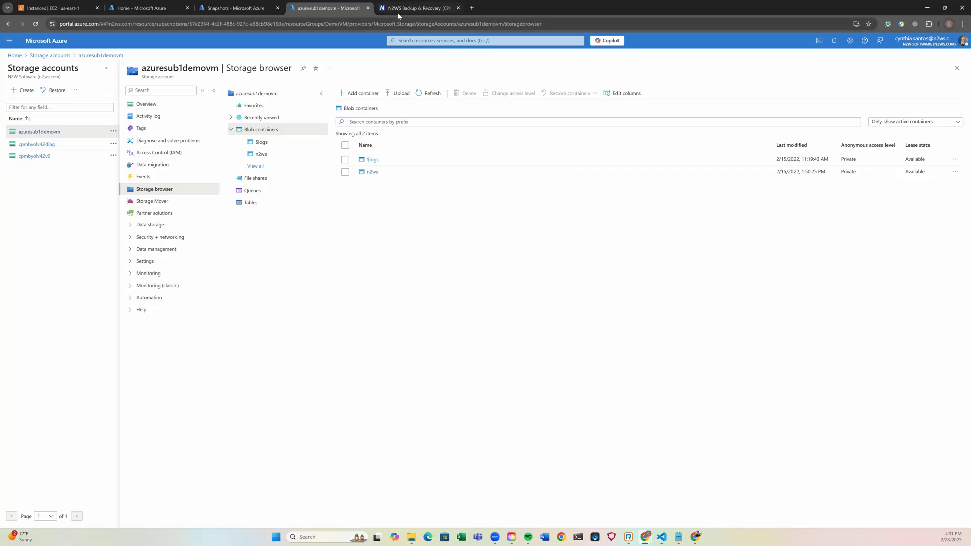
left_click(415, 8)
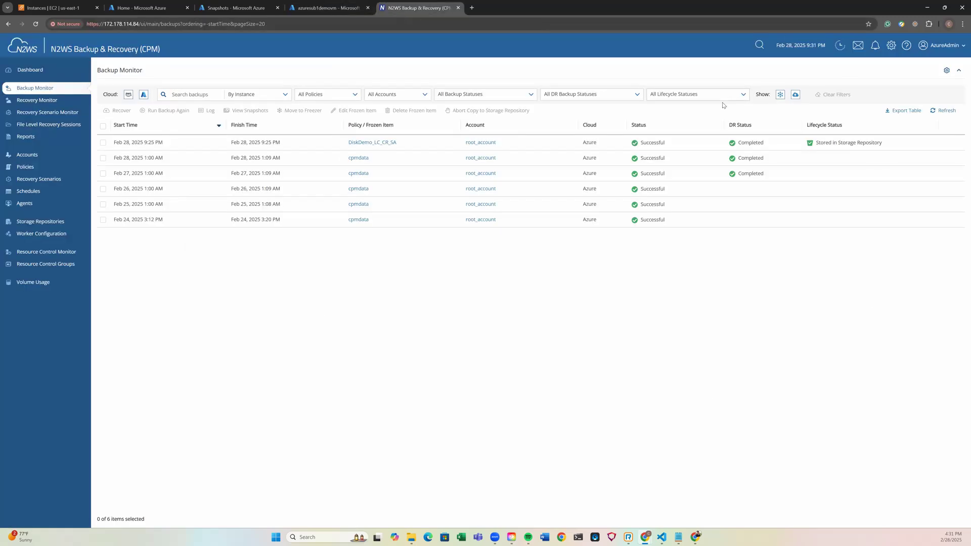